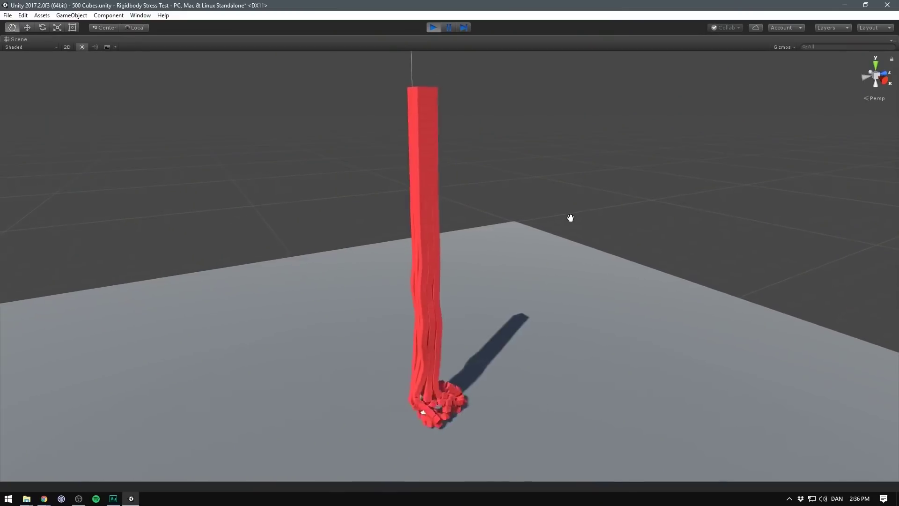
# Orbit the Scene view around the collapsing 500-cube red tower
pyautogui.keyDown('alt'); pyautogui.moveTo(561, 237); pyautogui.dragTo(576, 192); pyautogui.keyUp('alt')
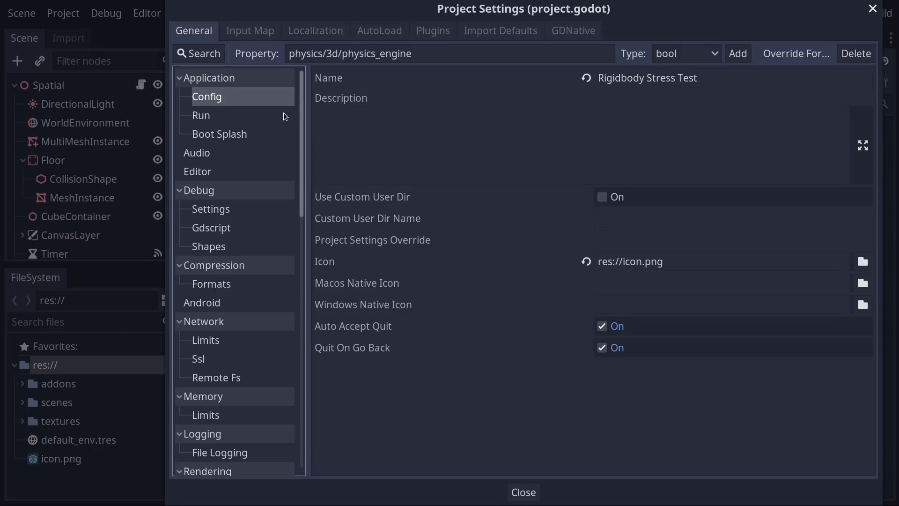
# Under Physics > 3d, choose GodotPhysics as the Physics Engine and uncheck Use Bvh
pyautogui.scroll(-15, 207, 246)
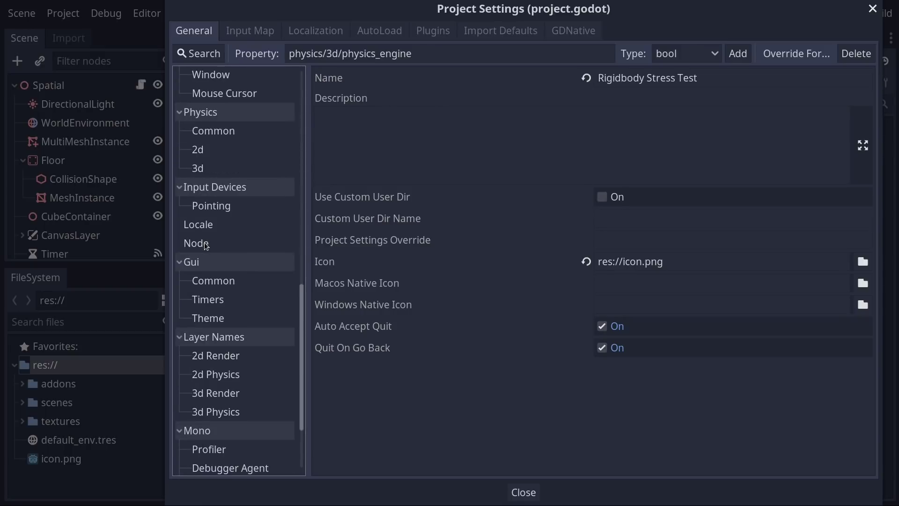
pyautogui.click(201, 169)
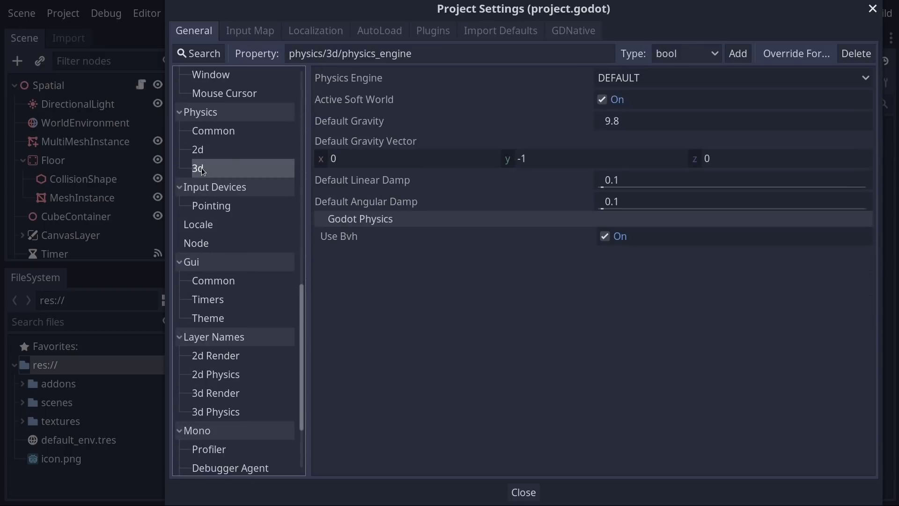
pyautogui.click(766, 78)
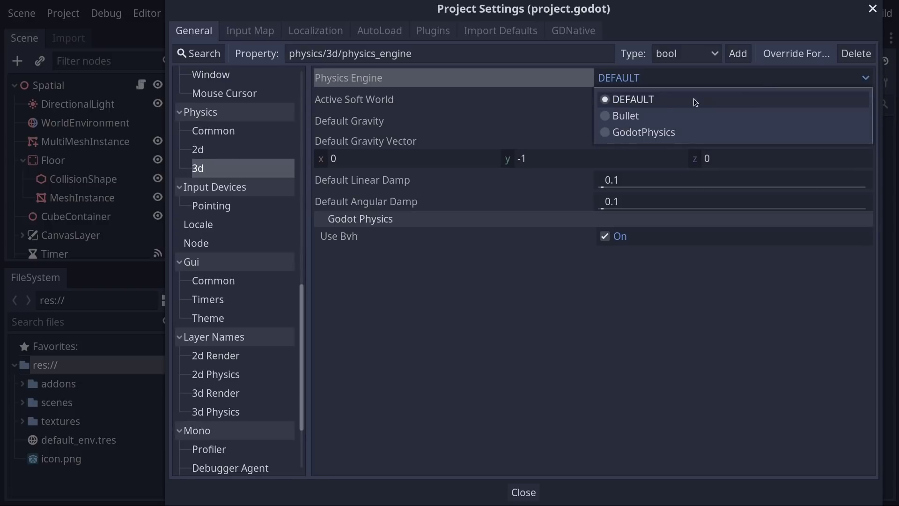
pyautogui.click(626, 133)
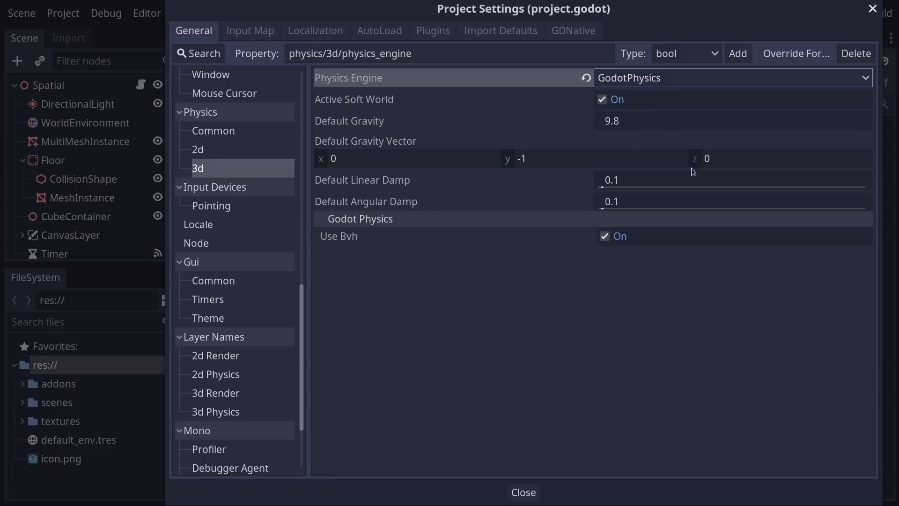
pyautogui.moveTo(345, 237)
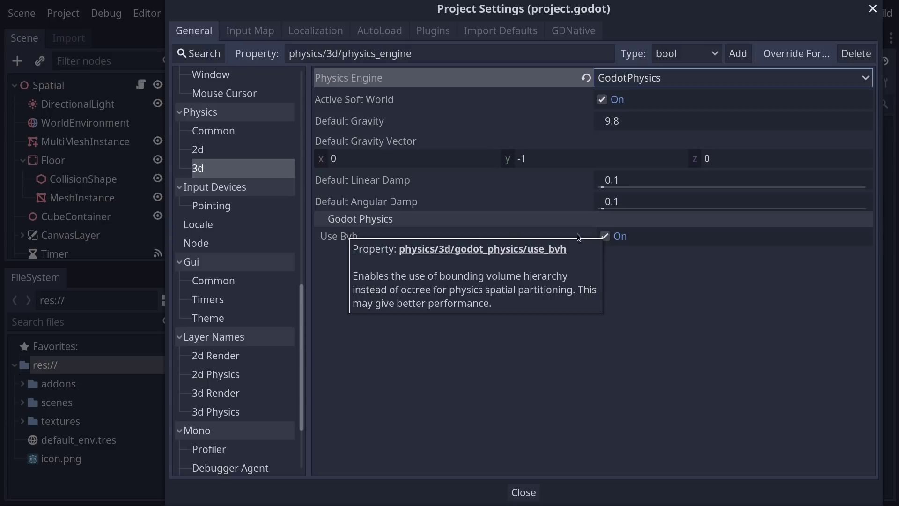
pyautogui.click(606, 237)
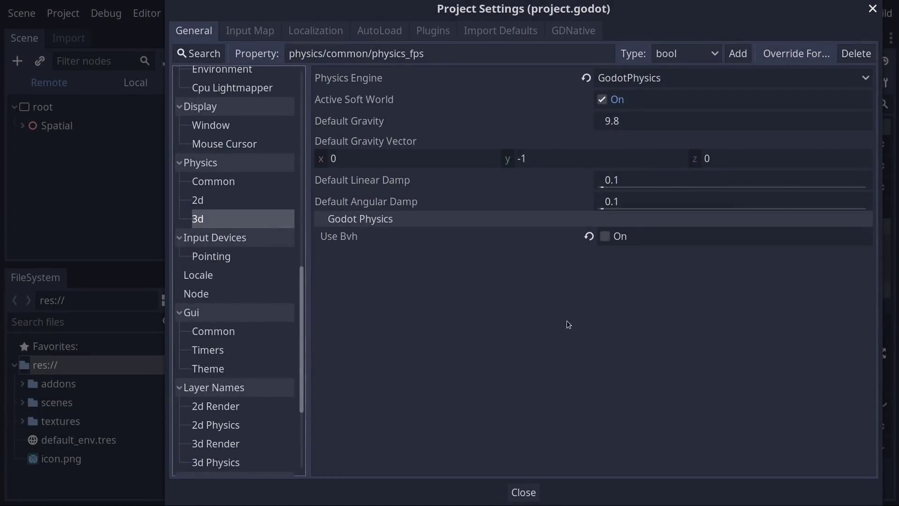
# Open Physics > Common and select the Physics Fps field set to 60
pyautogui.click(222, 183)
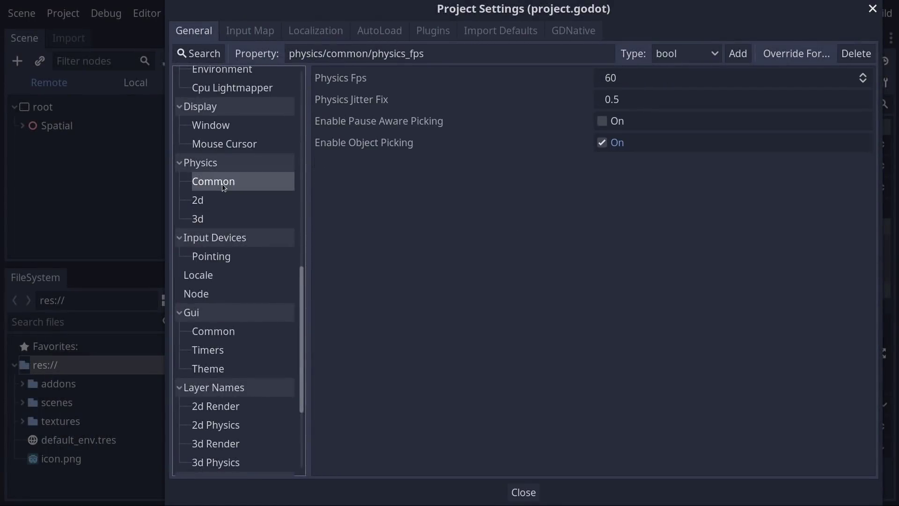
pyautogui.click(635, 78)
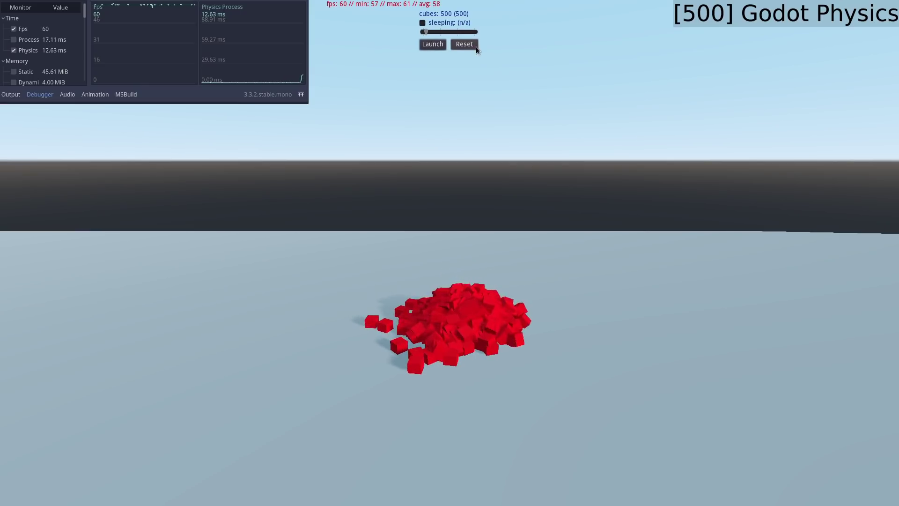
# Launch the ball into the 750- and 1000-cube towers under Godot Physics
pyautogui.click(433, 44)
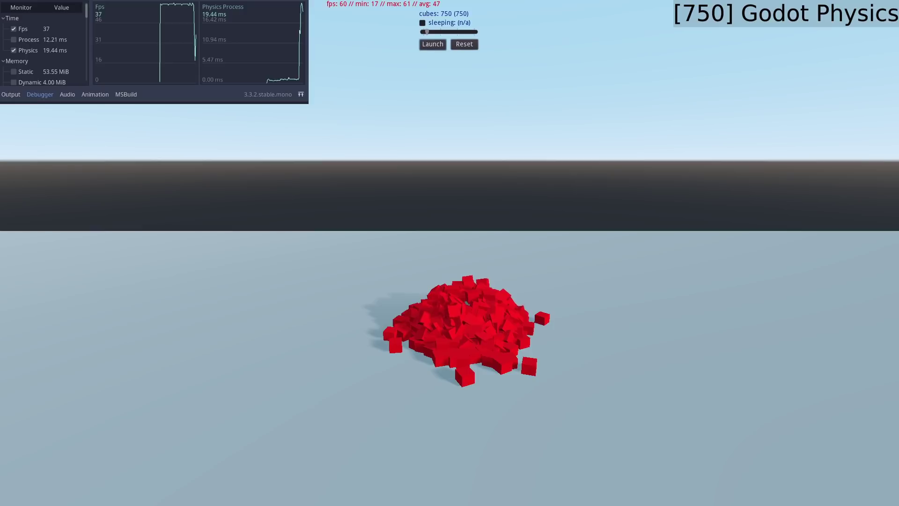
pyautogui.click(428, 47)
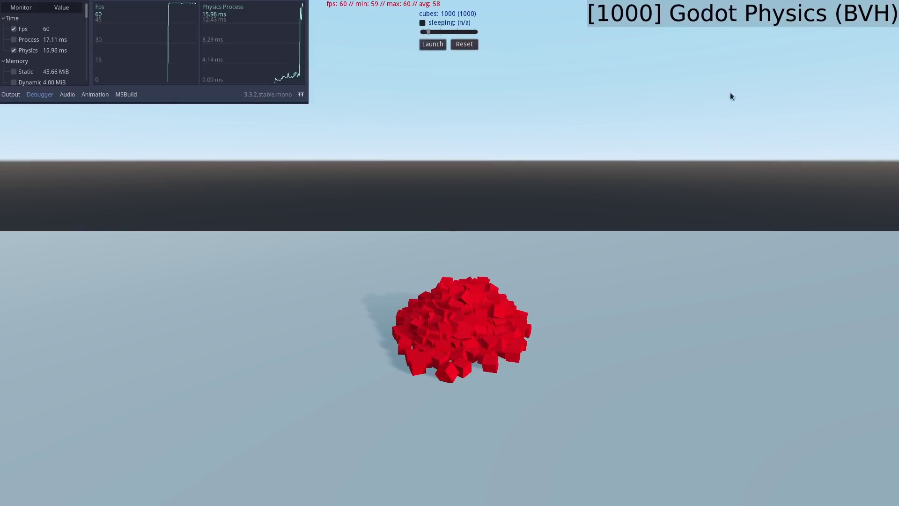
# Launch the ball into the 1000-cube tower with Godot Physics using BVH
pyautogui.click(437, 44)
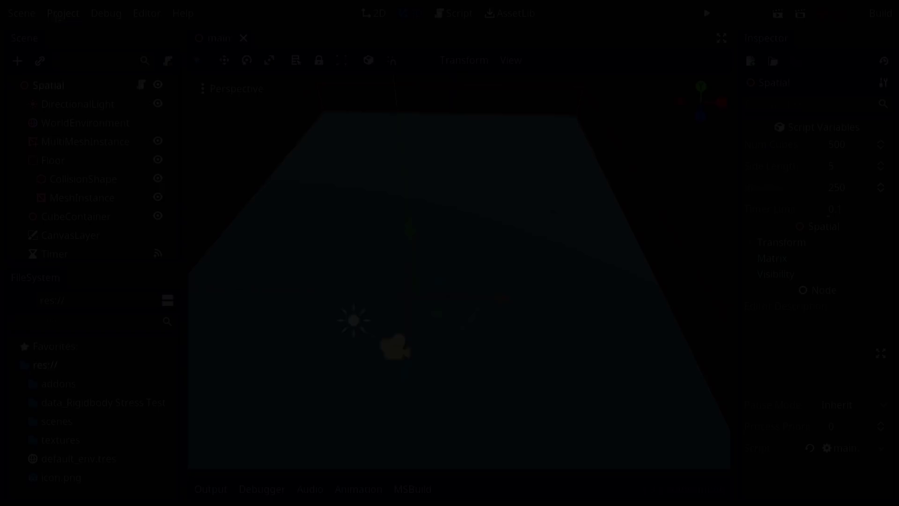
# Export the Linux/X11 build without debug as Rigidbody Stress Test.x86_64
pyautogui.click(55, 17)
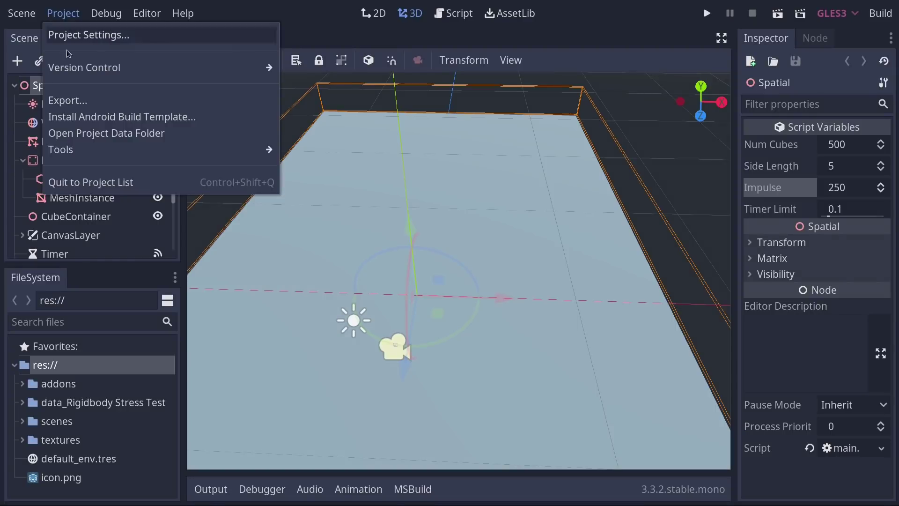
pyautogui.click(69, 100)
pyautogui.click(650, 474)
pyautogui.click(163, 410)
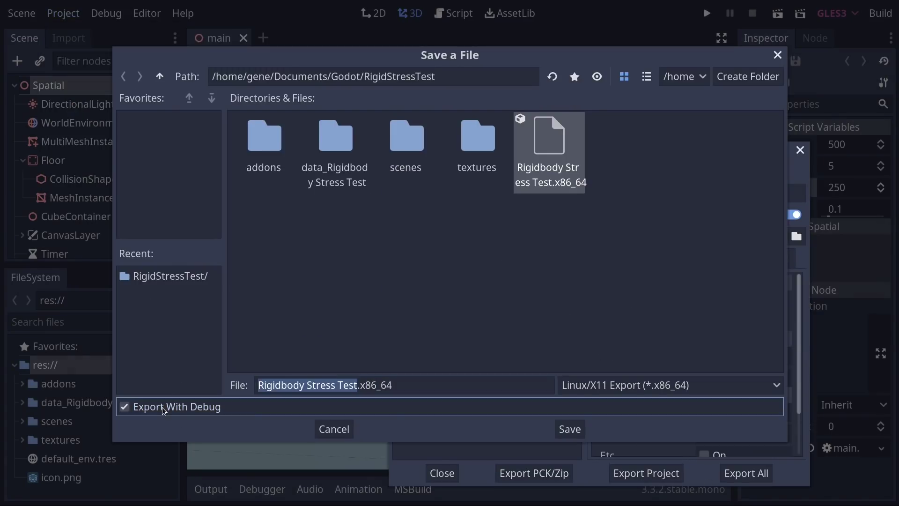
pyautogui.click(559, 426)
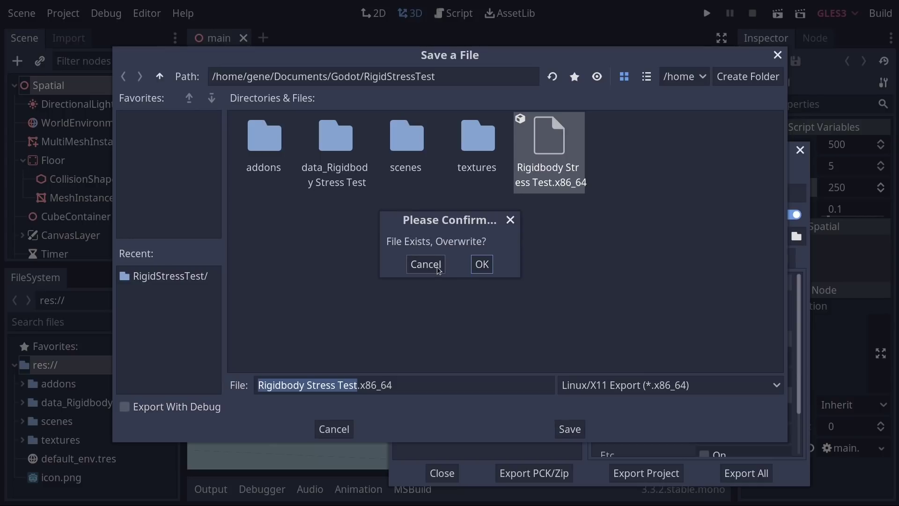
# Confirm the overwrite and launch the exported Bullet build's 1750-cube and larger towers
pyautogui.click(482, 265)
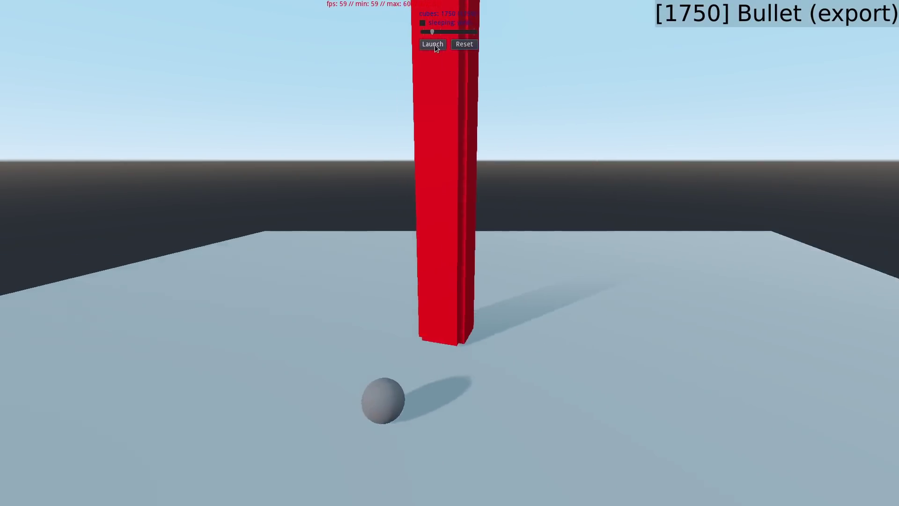
pyautogui.click(435, 44)
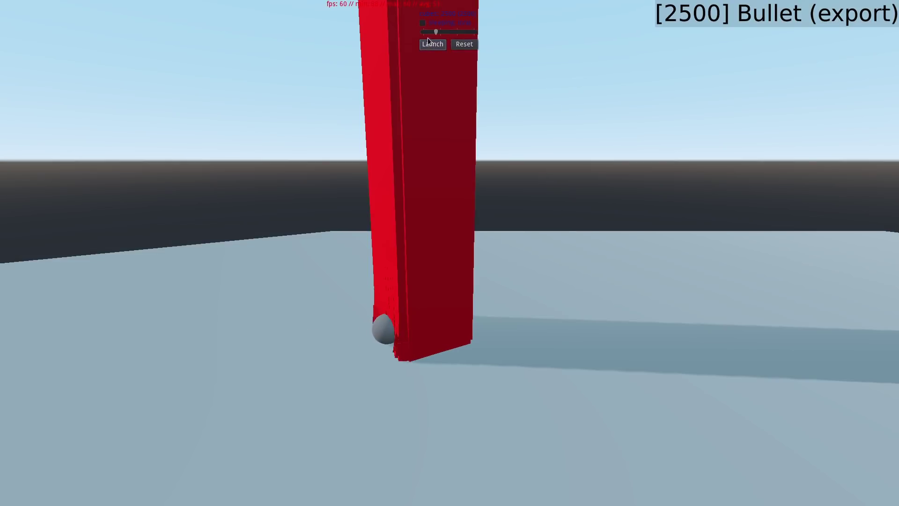
pyautogui.click(428, 43)
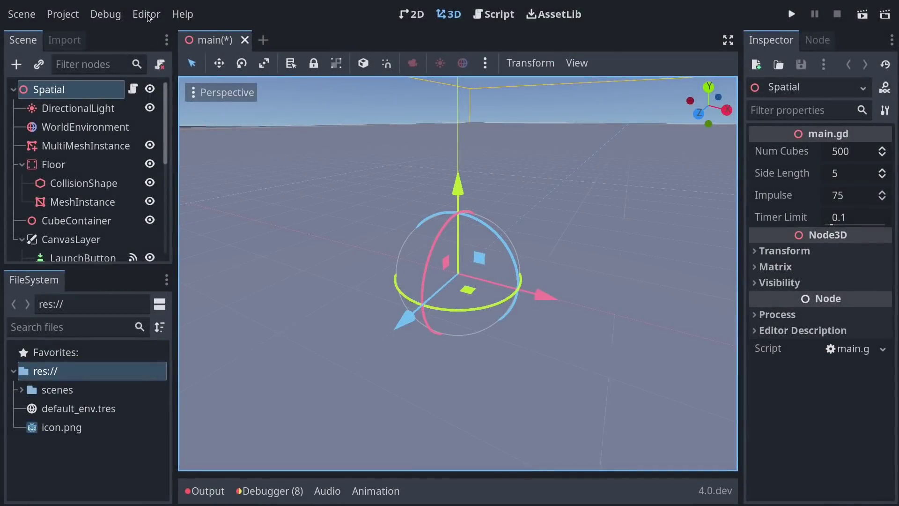
# Set Physics > Common > Physics Fps to 50
pyautogui.click(64, 41)
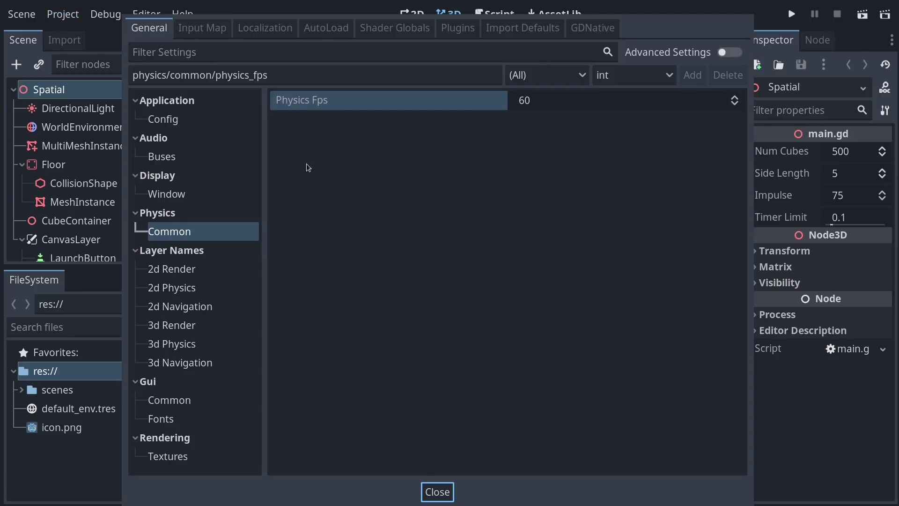
pyautogui.click(181, 231)
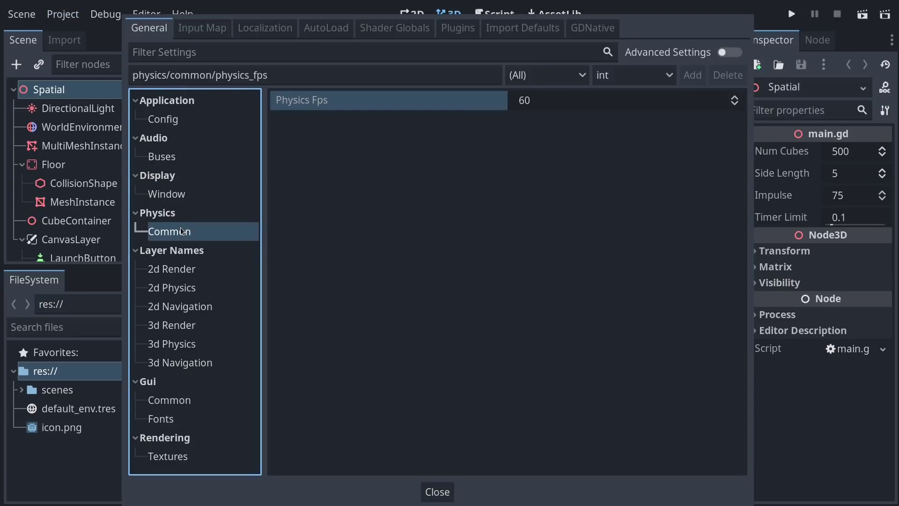
pyautogui.click(550, 102)
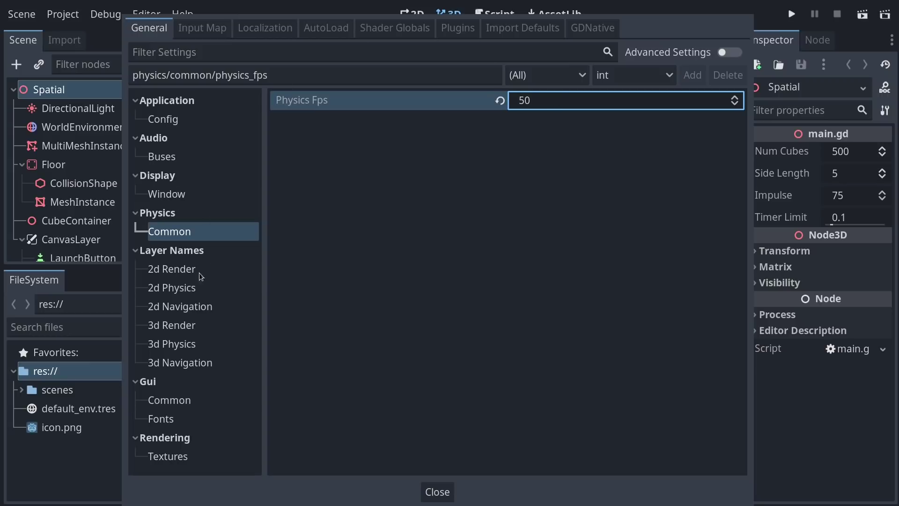
# Enable Advanced Settings and turn on Run On Thread for 3D physics
pyautogui.click(728, 53)
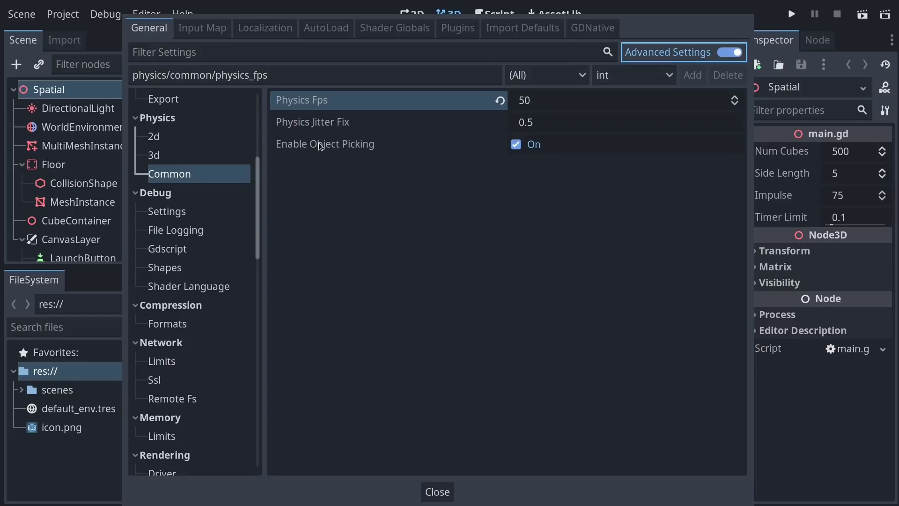
pyautogui.click(154, 156)
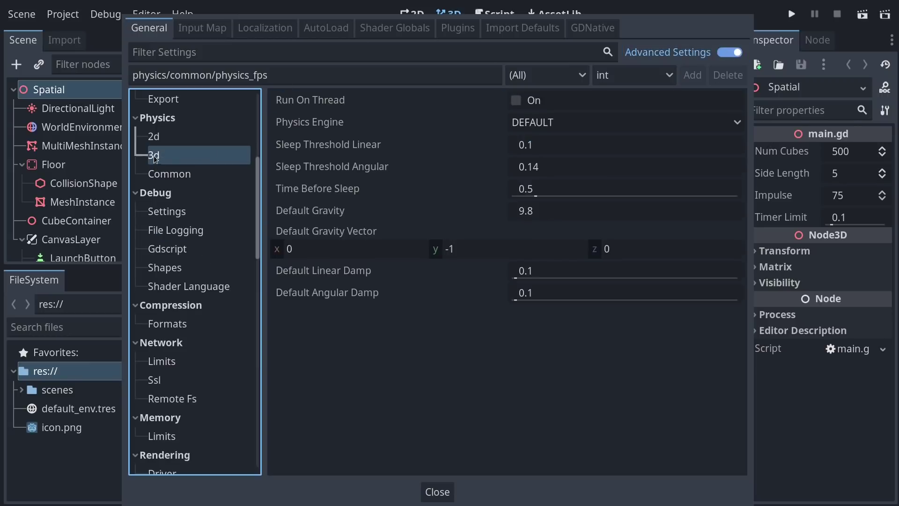
pyautogui.click(516, 100)
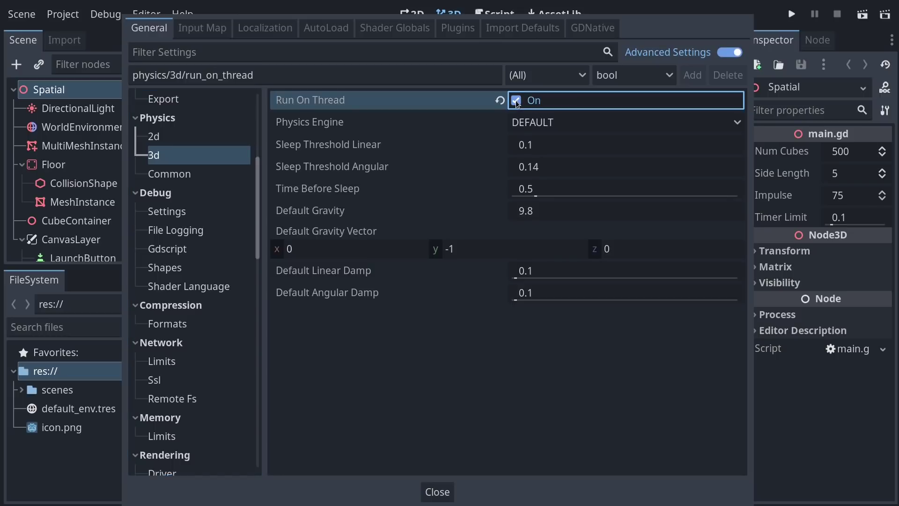
pyautogui.click(563, 126)
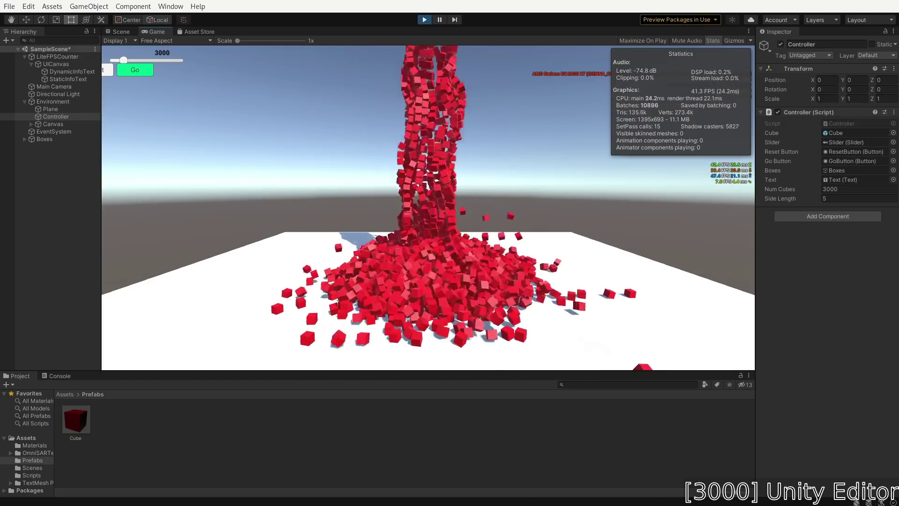
# Start successive cube drops at 4000, 5000, 6000, 7000 and 8000 cubes
pyautogui.click(125, 71)
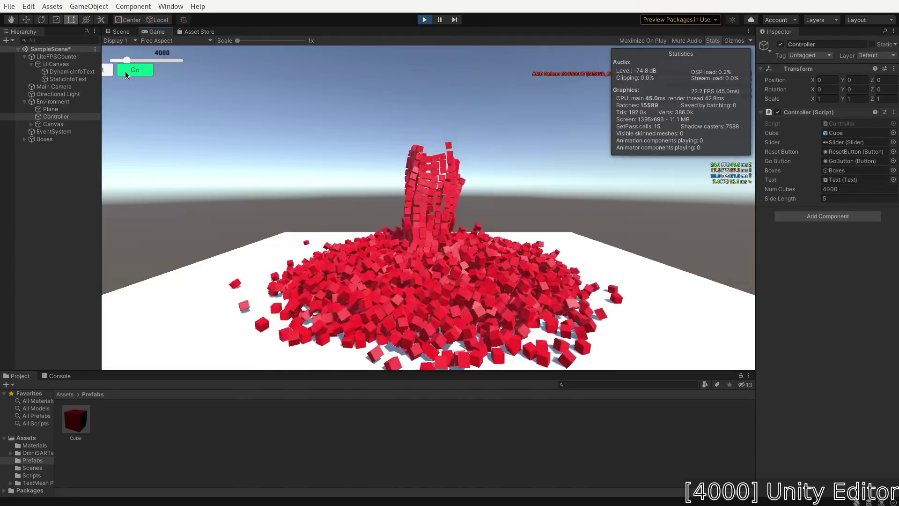
pyautogui.click(127, 70)
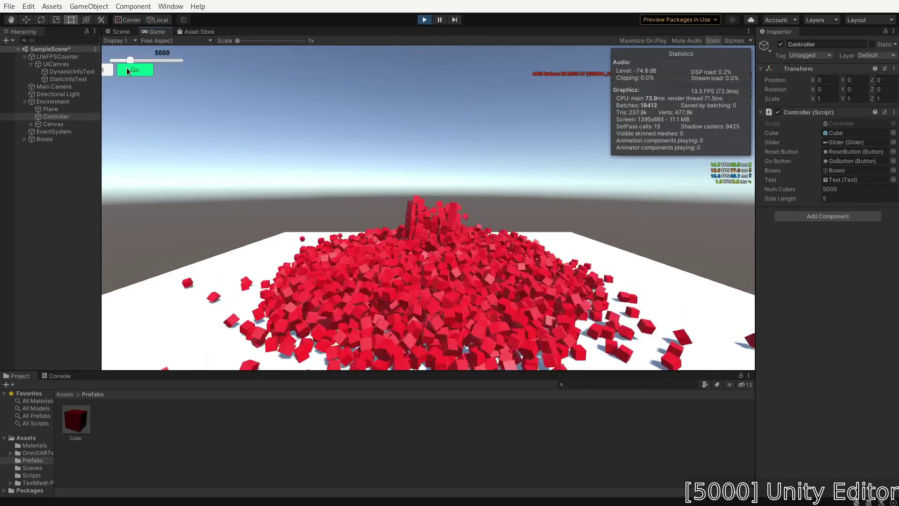
pyautogui.click(141, 75)
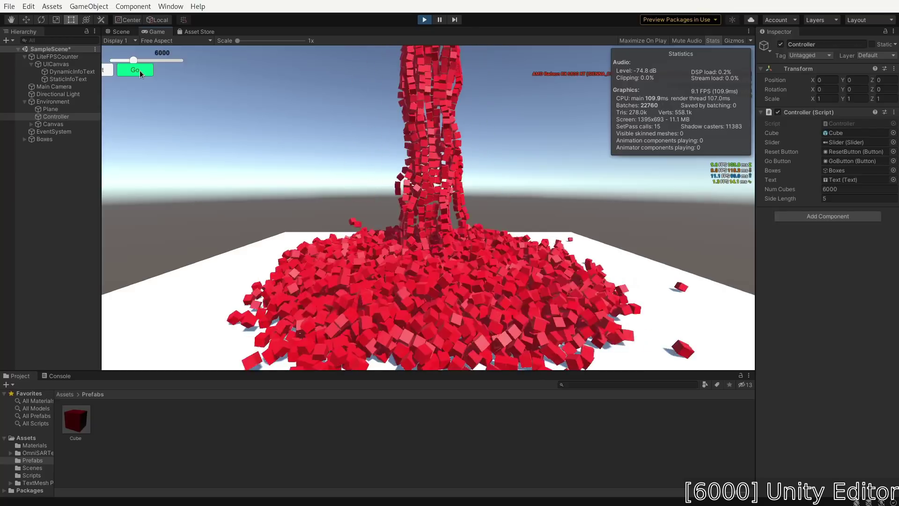
pyautogui.click(128, 72)
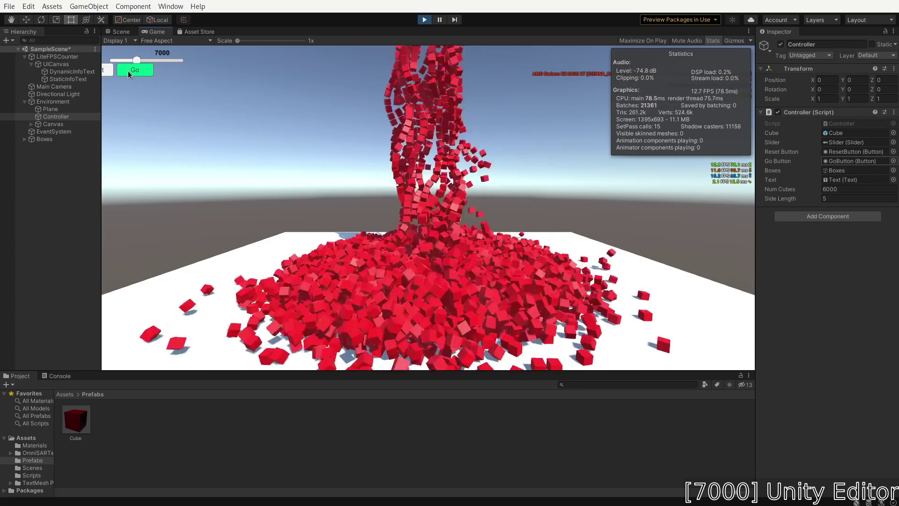
pyautogui.click(128, 70)
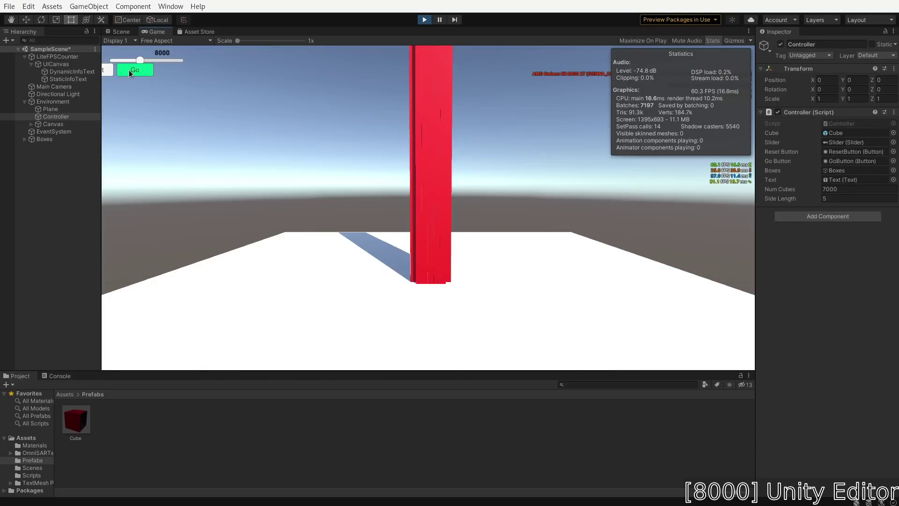